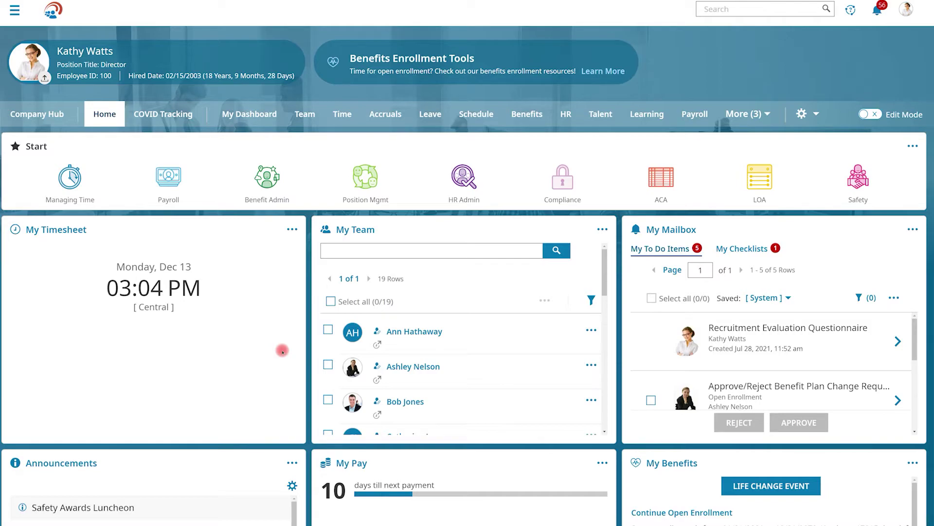
Open the readyConnect help and display the My Topics list.
click(850, 12)
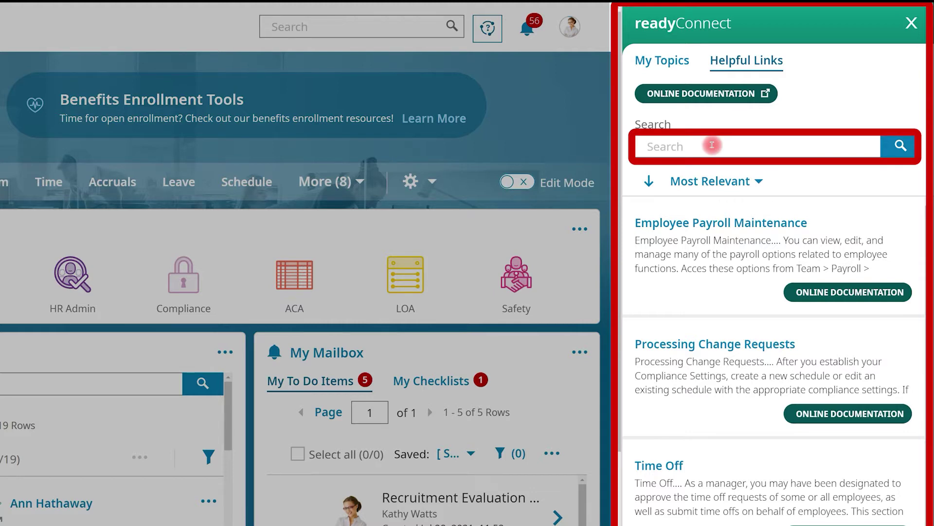
click(671, 60)
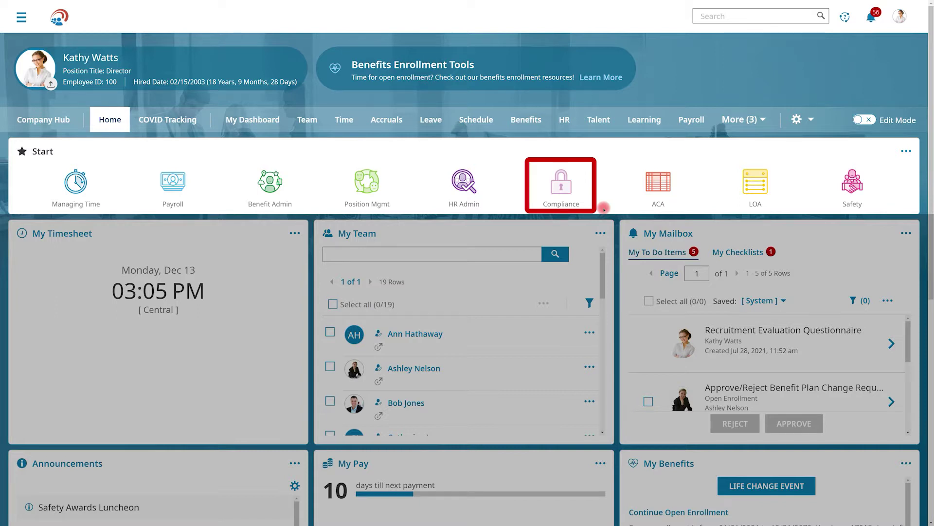
Show the LOA and ACA quick links from the Start section of the home dashboard.
click(751, 190)
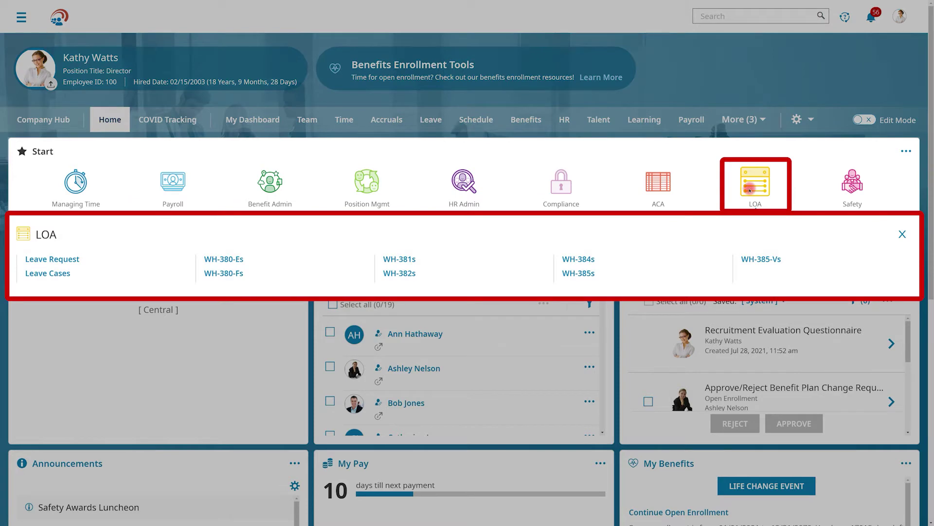
click(665, 188)
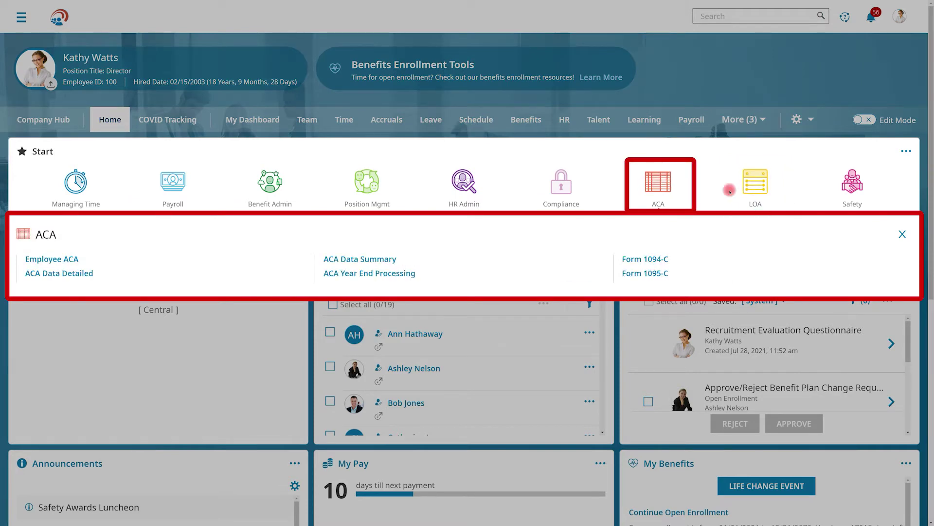
Open the Workers Claims report through the Safety links and open the active employee's claim record.
click(849, 187)
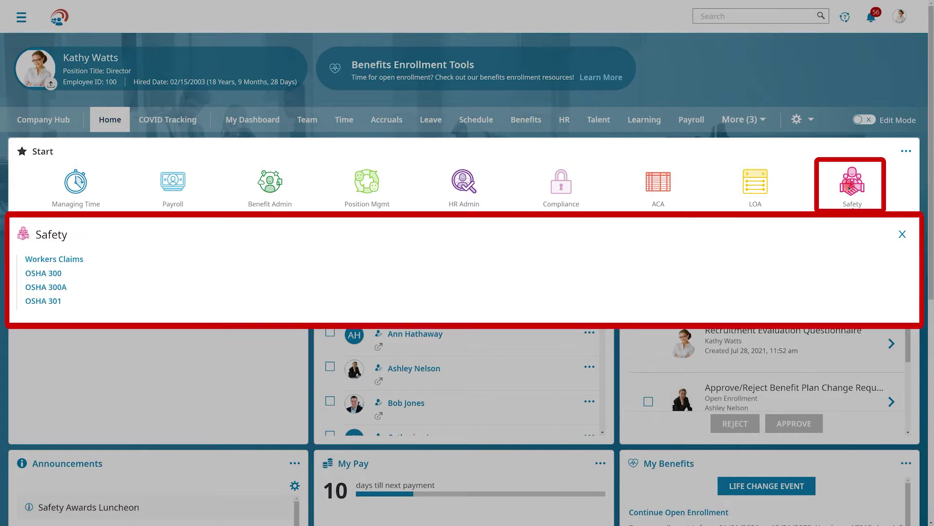
click(70, 259)
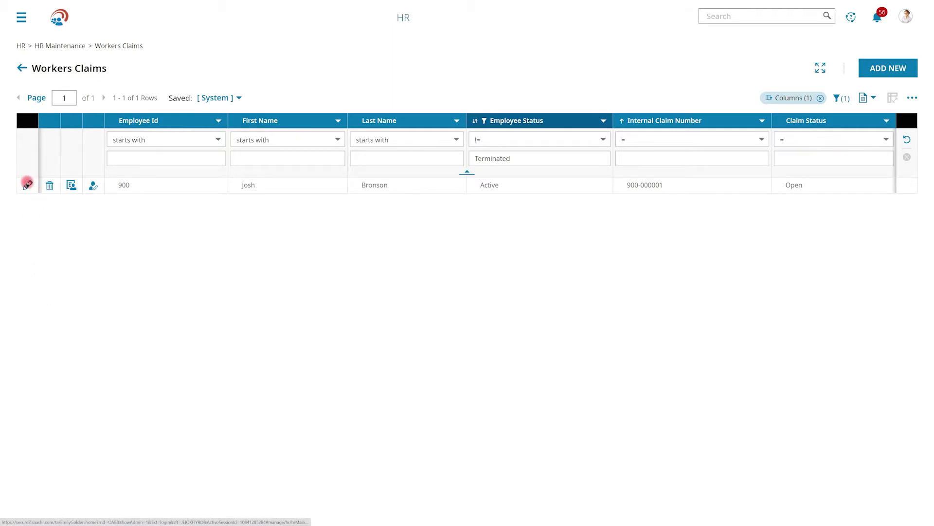
click(28, 184)
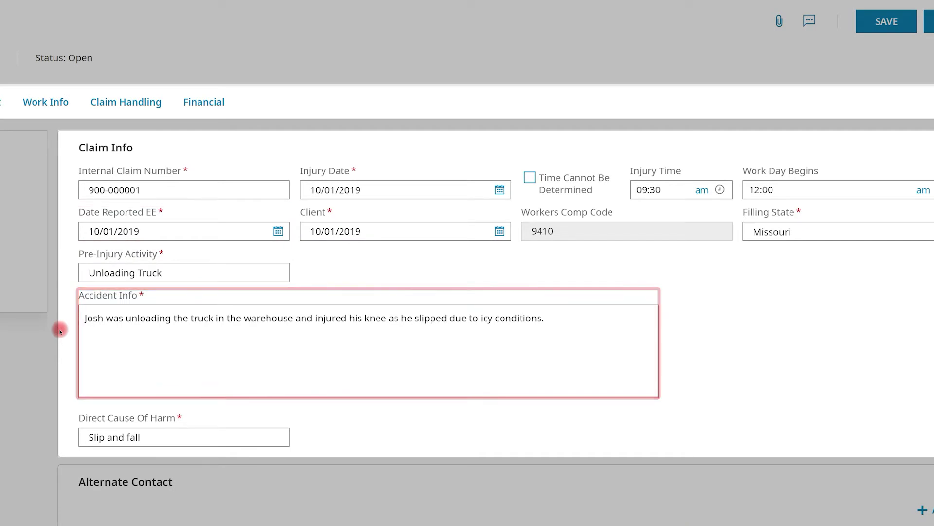
Review the claim's Claim Handling details and its Incident details down to the Safety/OSHA section.
click(110, 103)
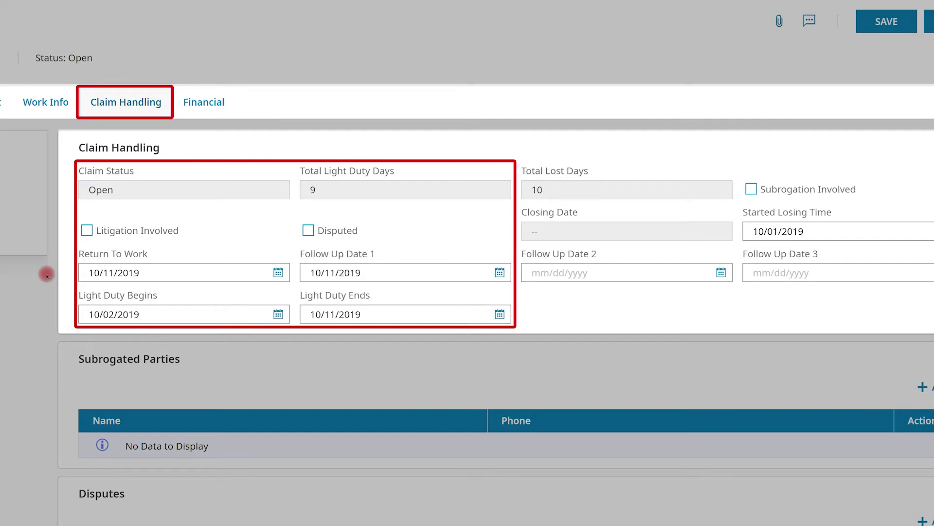
click(1, 106)
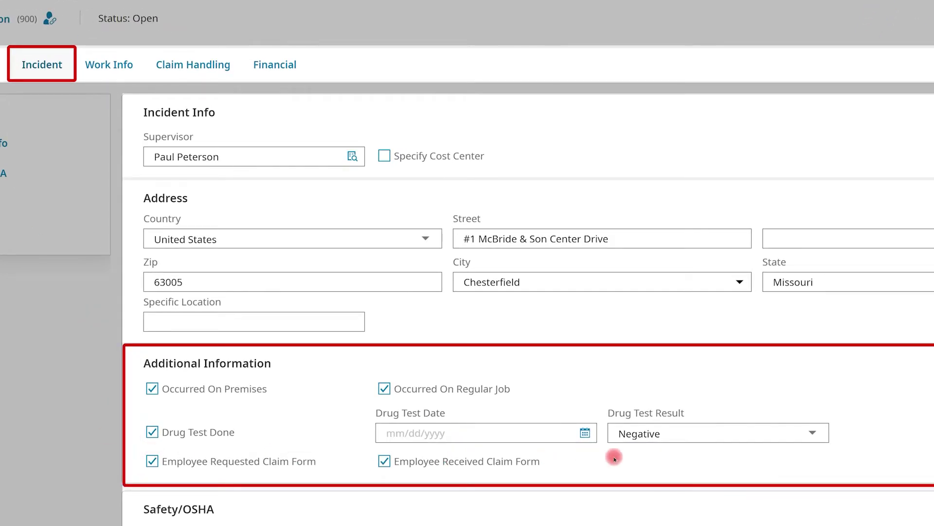
scroll(615, 458, down, 5)
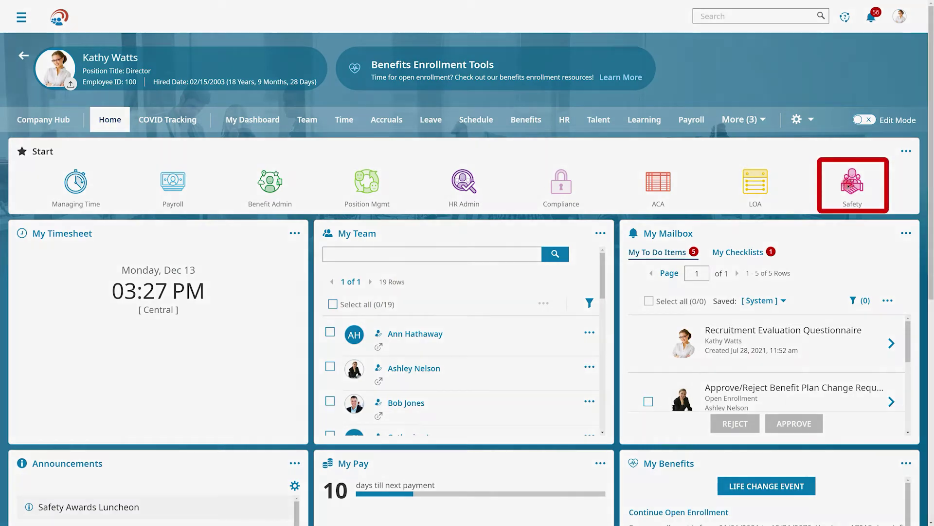
Show the Safety quick links and the Compliance quick links on the home dashboard.
click(848, 186)
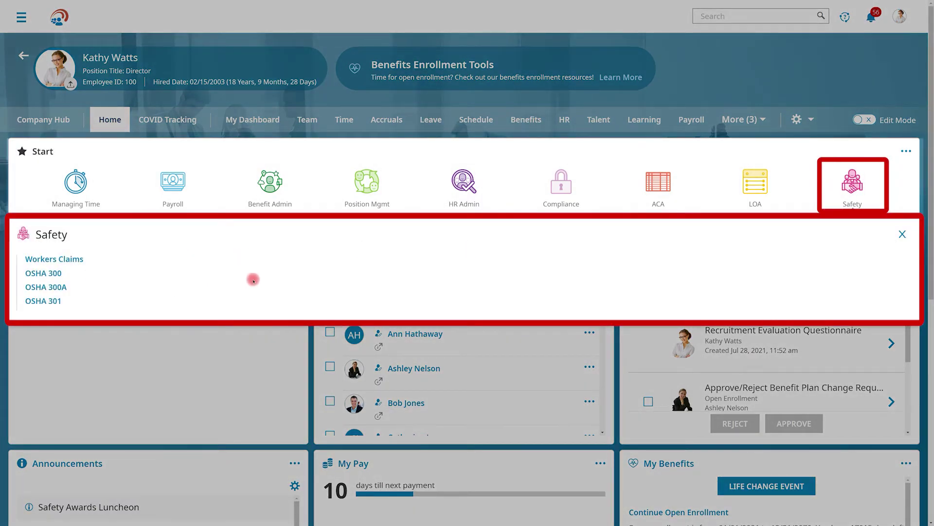
click(555, 193)
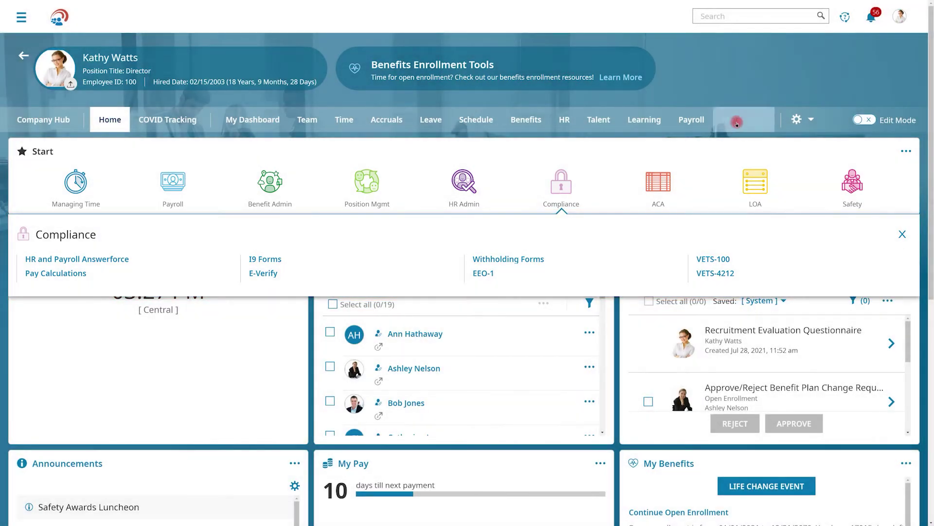
View the Recruitment, Benefits and Talent dashboards in turn.
click(737, 120)
click(741, 167)
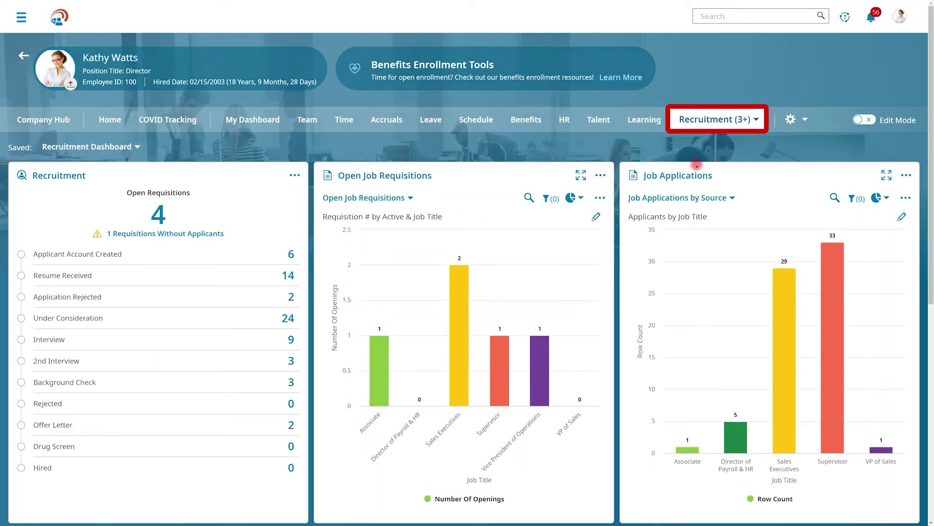
click(516, 122)
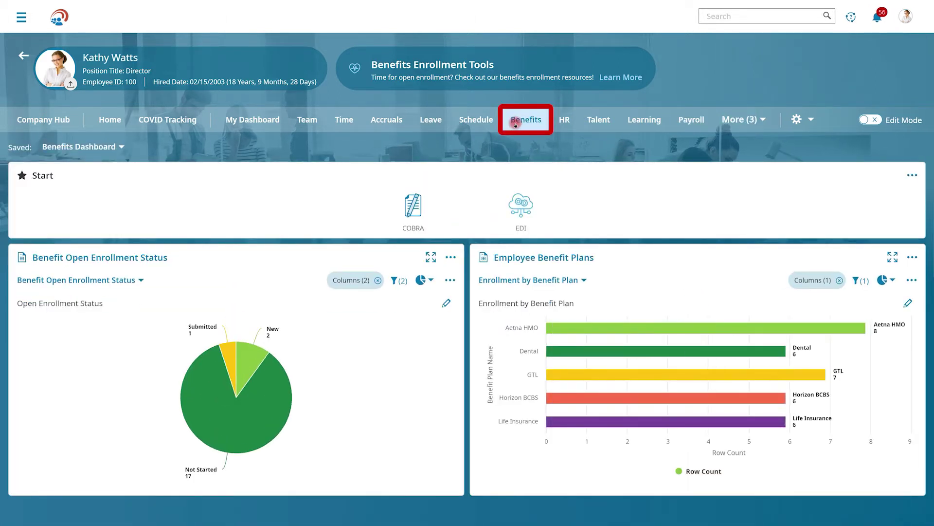
click(605, 122)
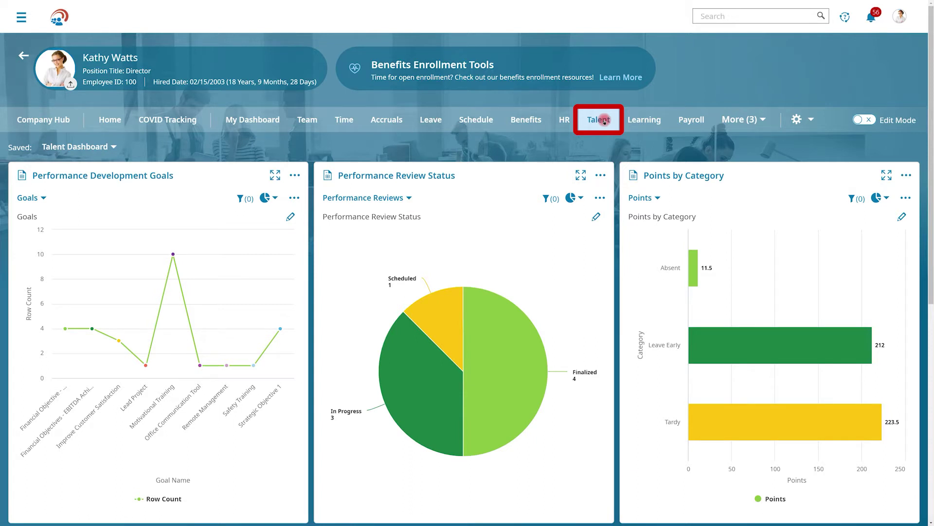
Return to the Home dashboard, find the Organization Chart through the global search and expand the supervisor's reporting team.
click(100, 124)
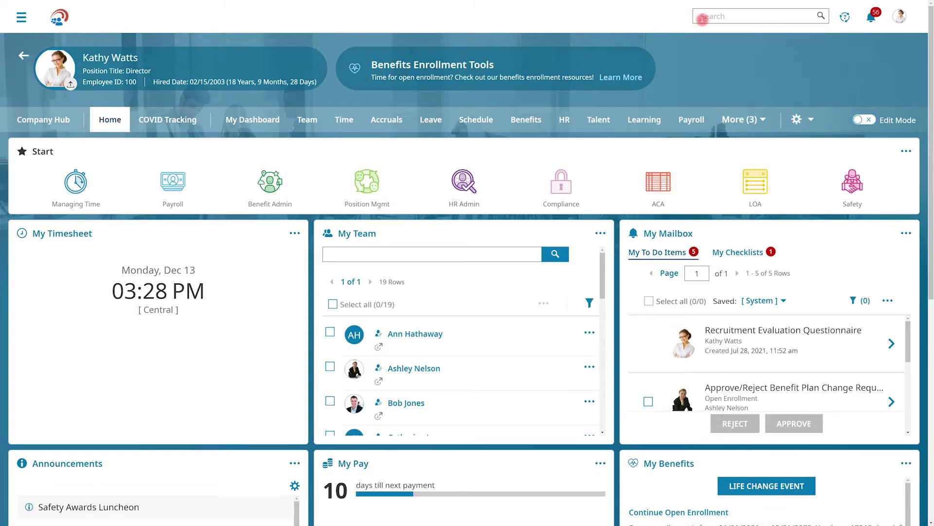
click(703, 18)
click(721, 51)
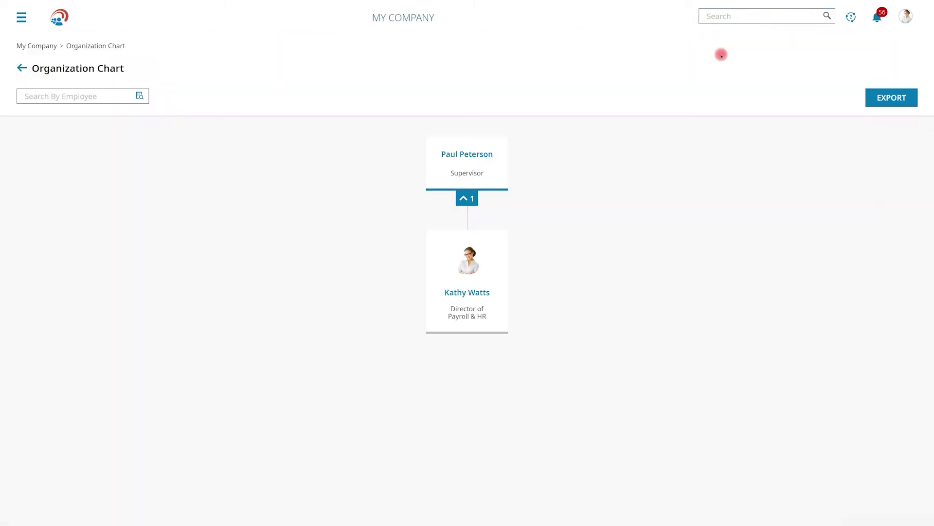
click(486, 151)
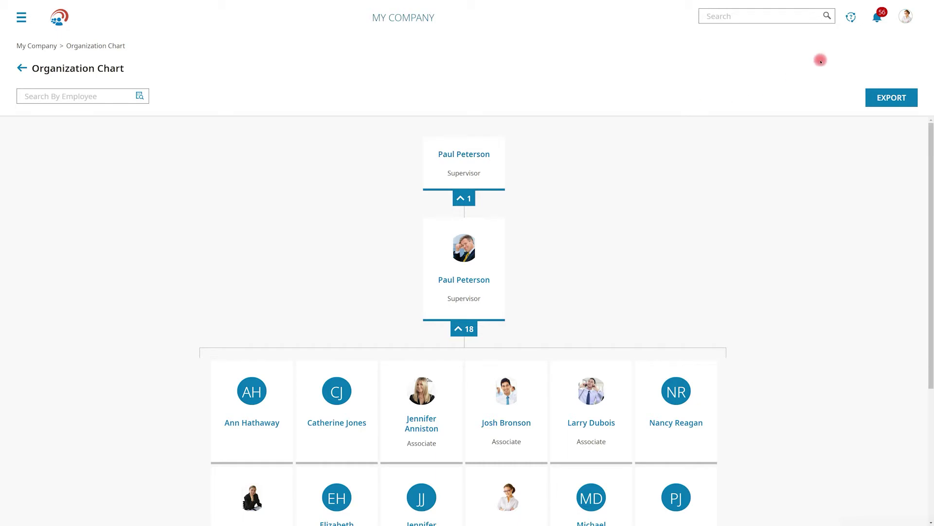
Open the mailbox to-do items and display the Direct Deposit Change HR action request.
click(876, 19)
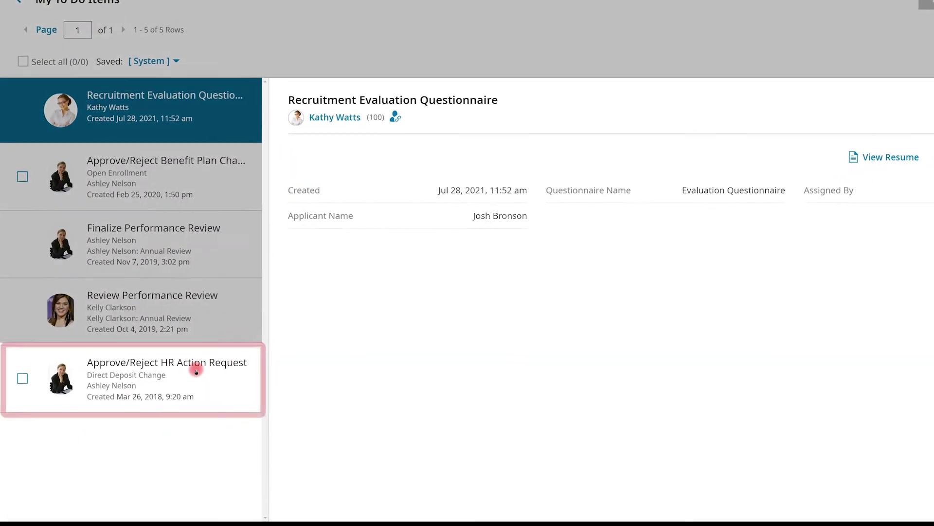
click(195, 372)
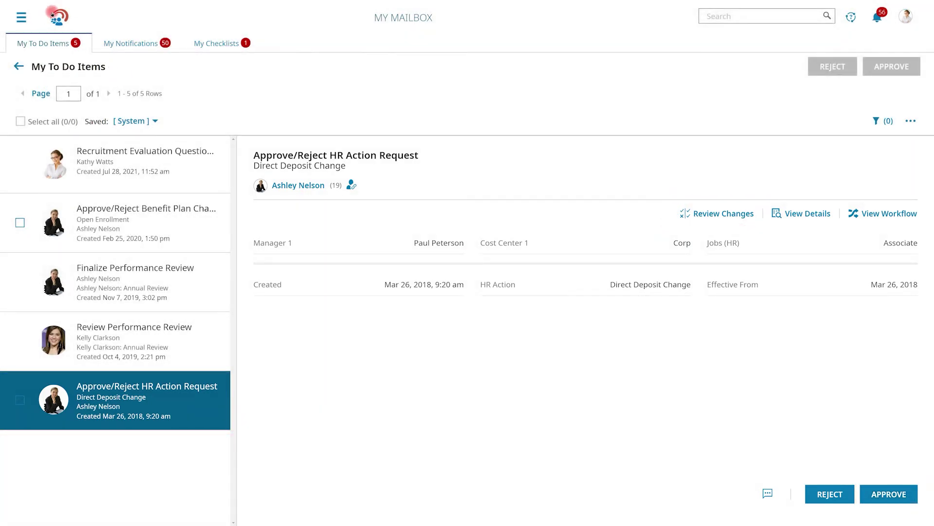
Search My Team on the Home dashboard by the employee's first name and open his profile from Employee Quick Links.
click(52, 14)
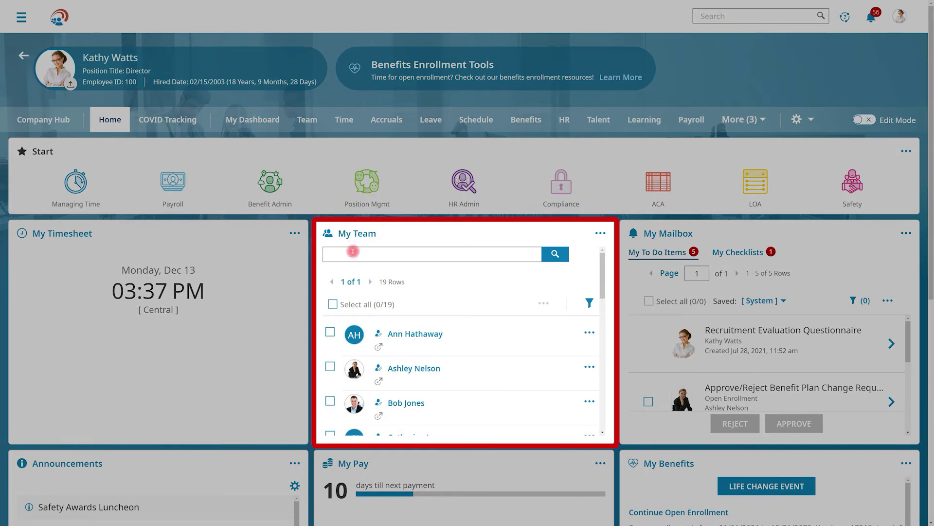
text(josh)
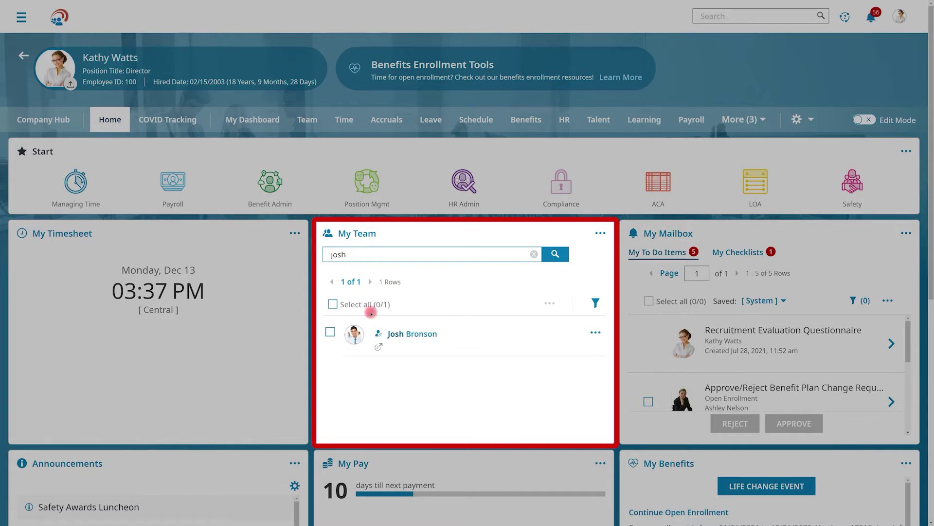
click(379, 347)
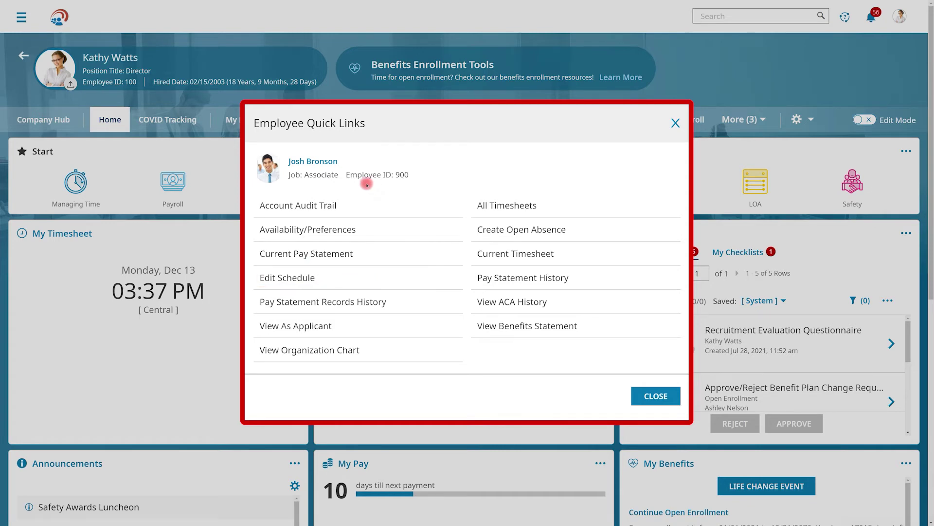
click(329, 164)
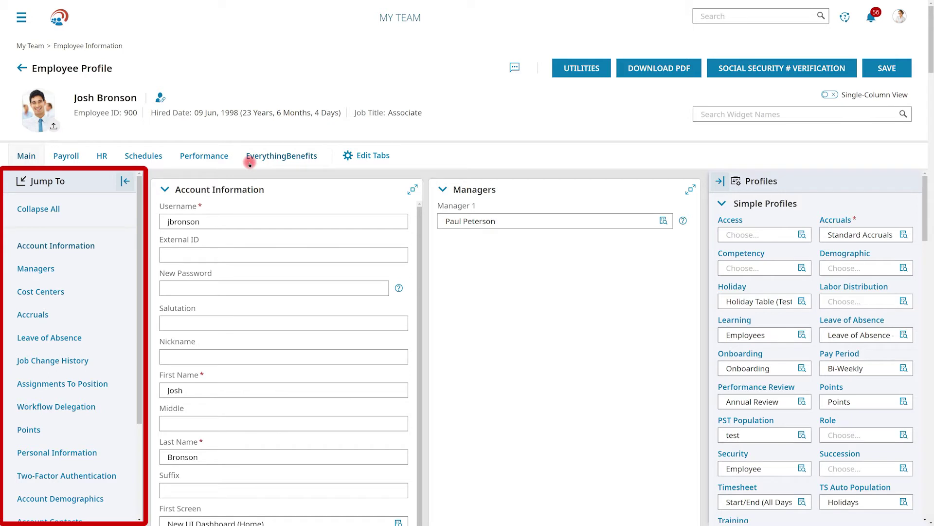
Browse the profile's Jump To list and go to the Accruals widget by searching widget names for "accru".
drag(140, 192, 149, 292)
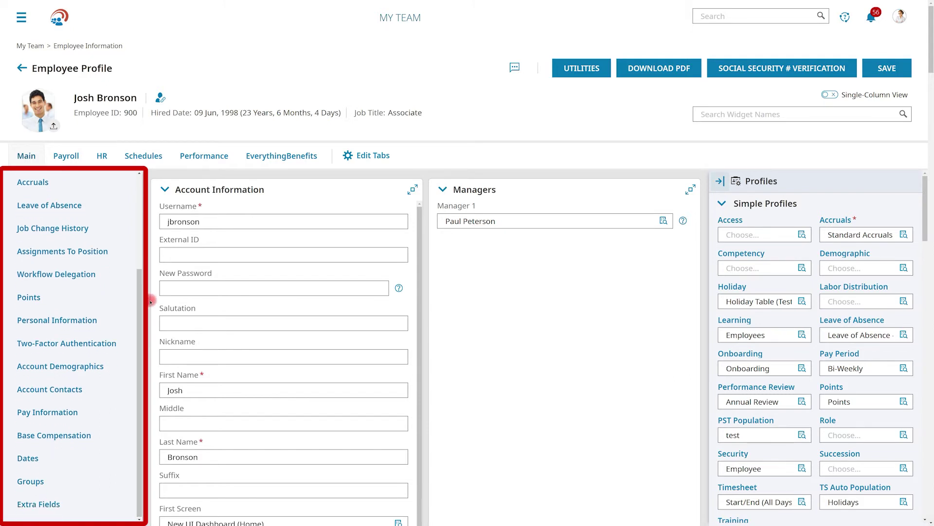
click(707, 115)
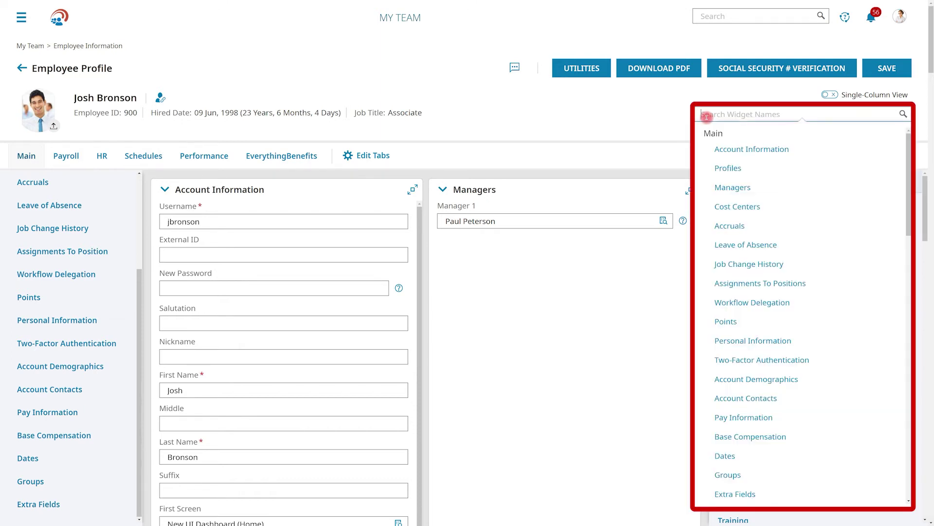
text(accru)
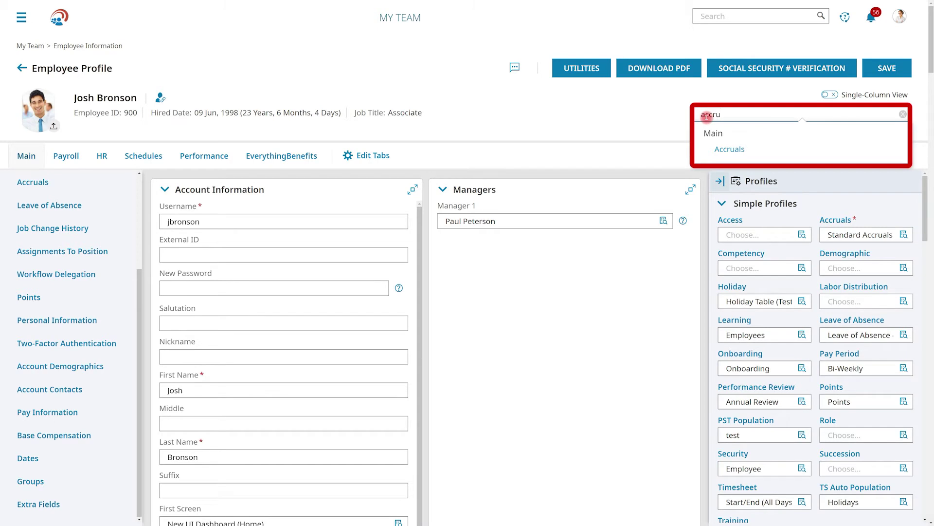
click(731, 150)
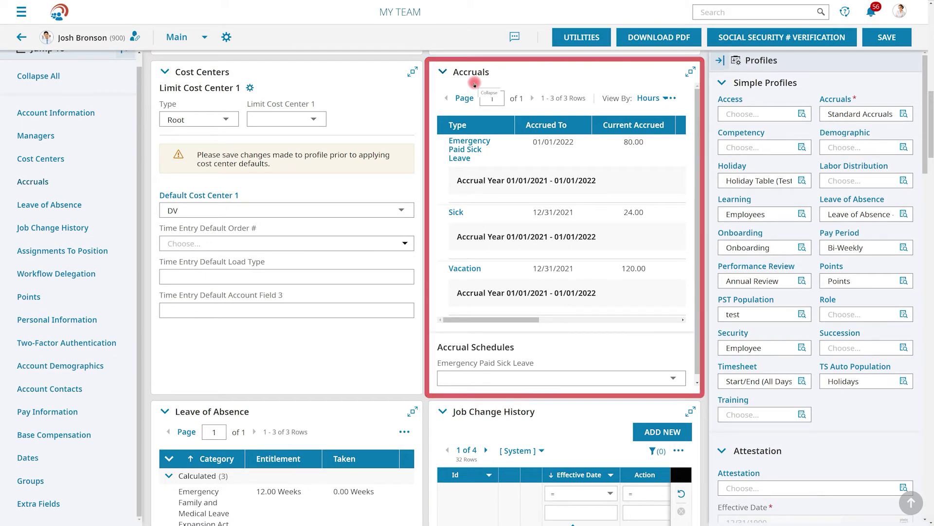
Switch the employee profile to the HR section and go to the All Forms widget.
click(206, 39)
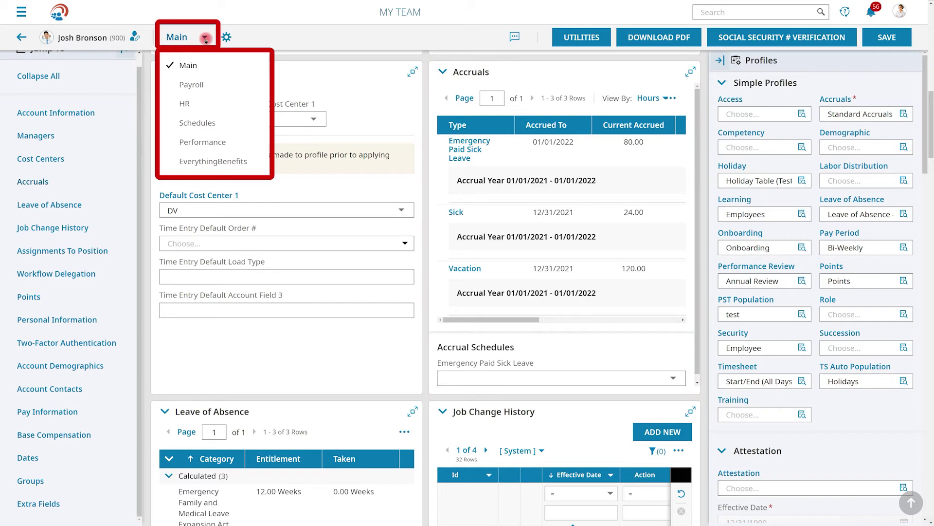
click(184, 102)
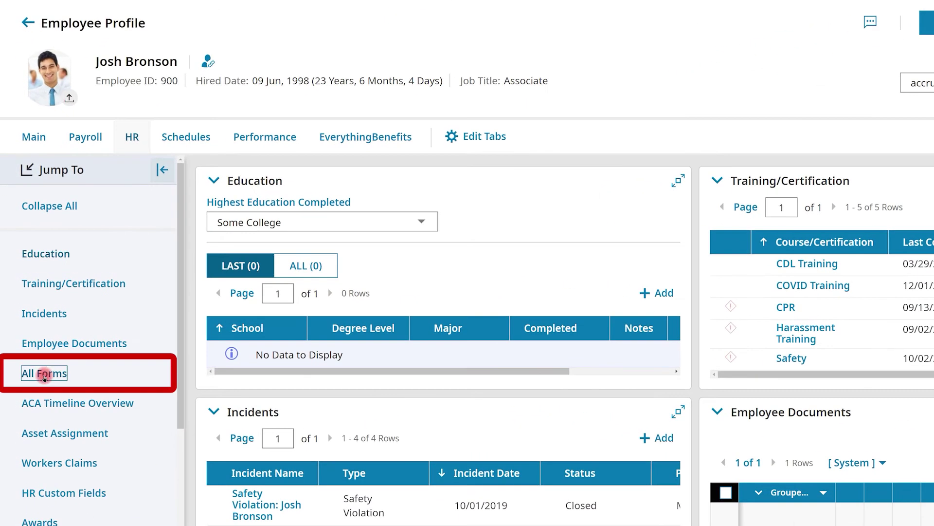
click(42, 368)
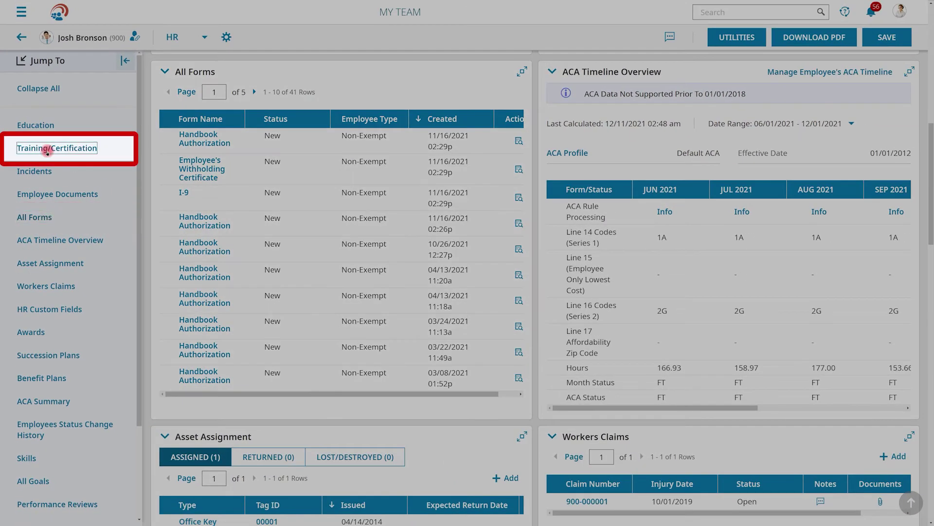
Check the Training/Certification widget and its Harassment Training flag, and go to the HR Custom Fields widget.
click(47, 150)
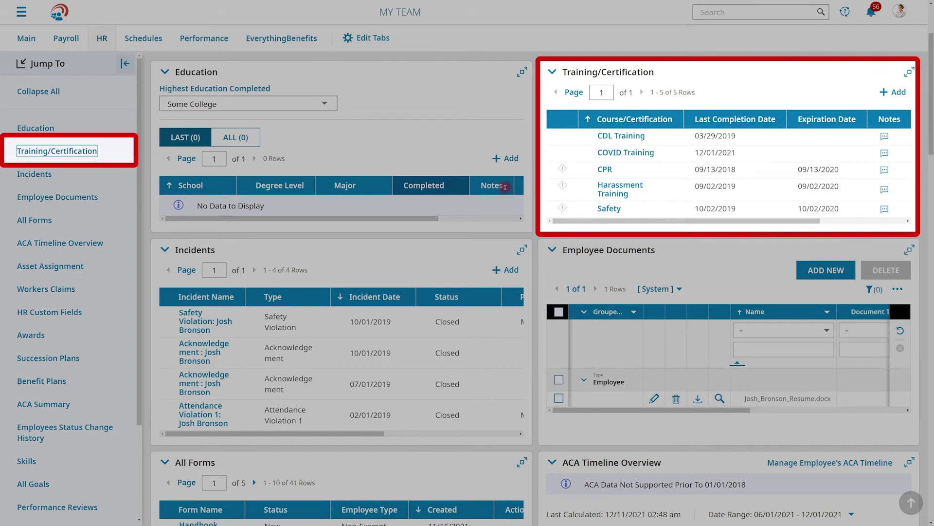
click(563, 189)
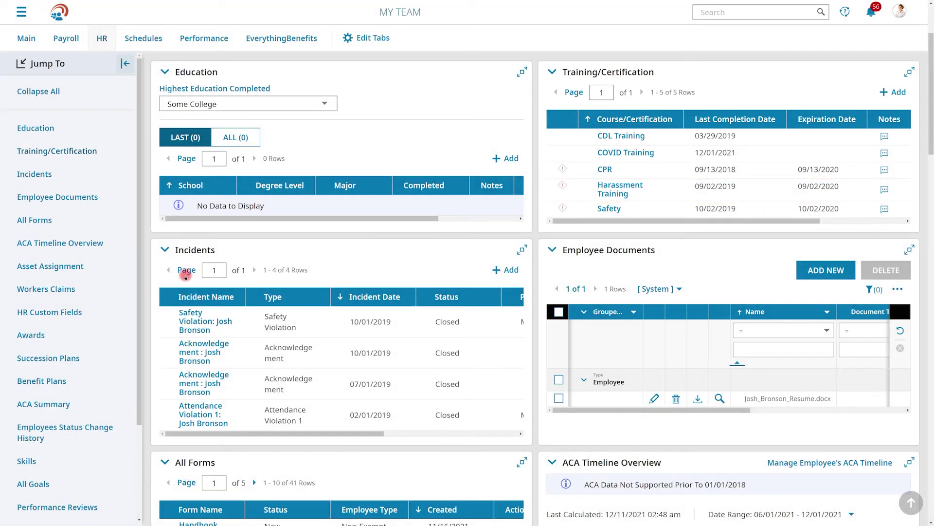
click(68, 312)
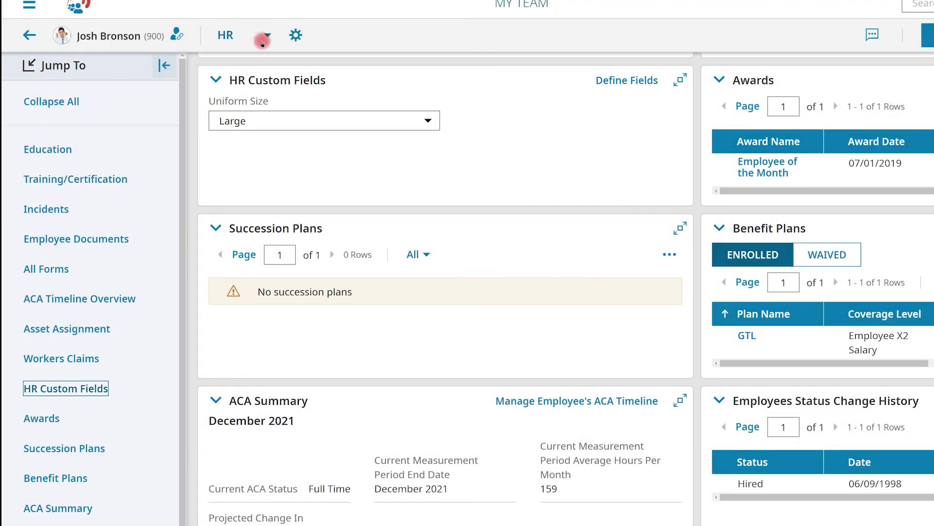
Switch the employee profile to the Payroll section, and view the COVID Tracking dashboard from the main dashboards.
click(262, 43)
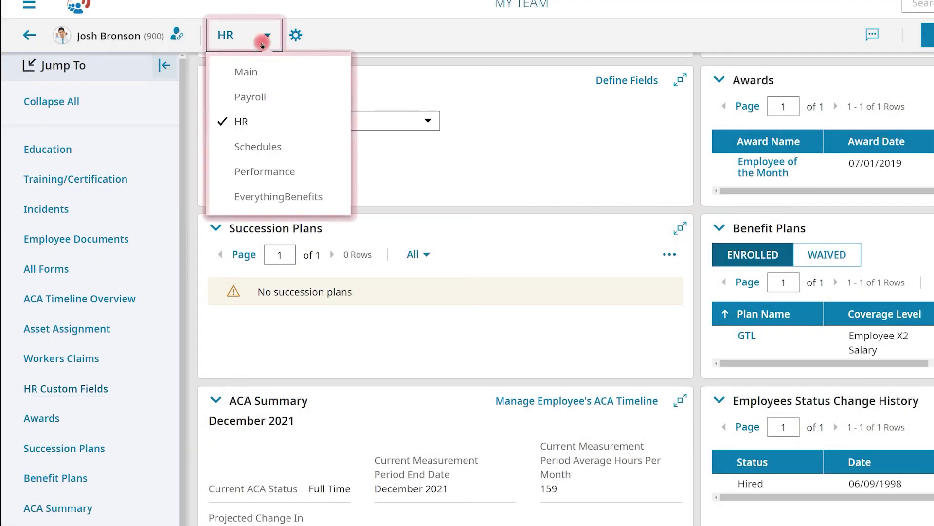
click(258, 95)
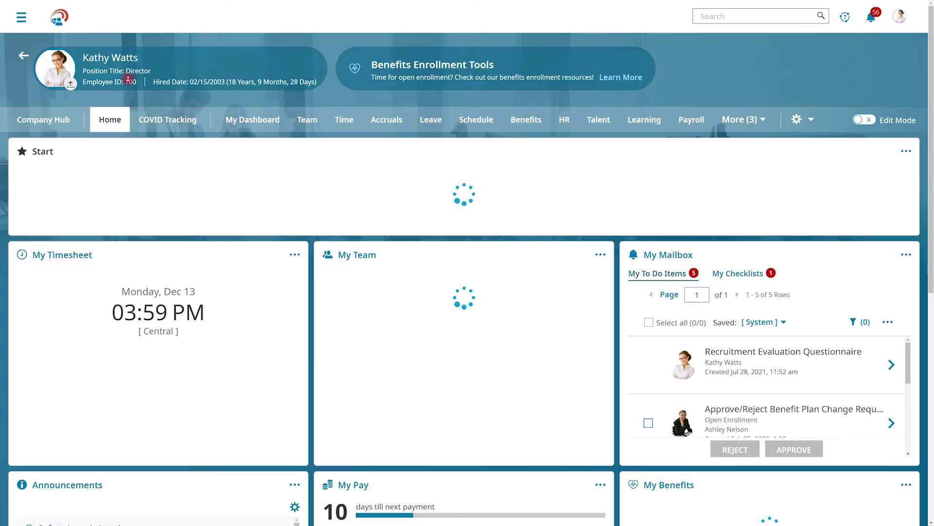
click(155, 122)
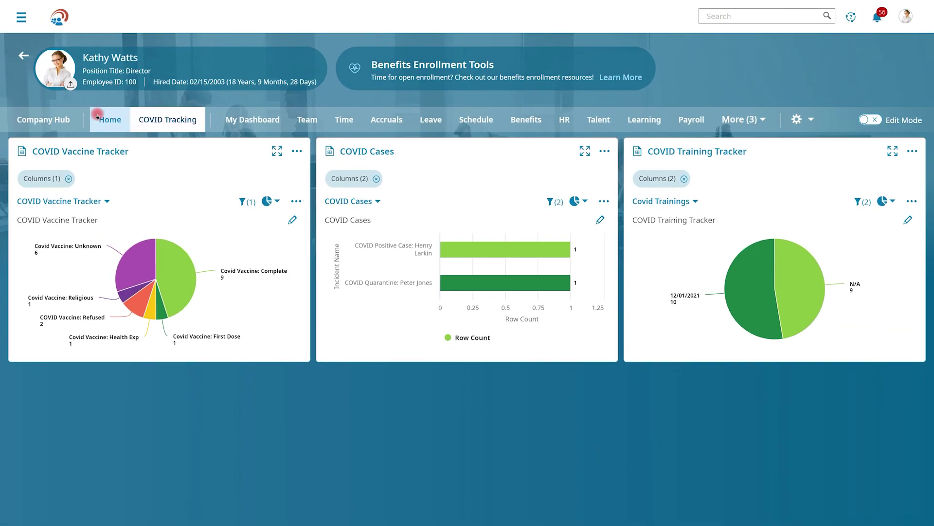
Return to the Home dashboard and open the Survey Answers report from the HR Admin group in Start.
click(47, 92)
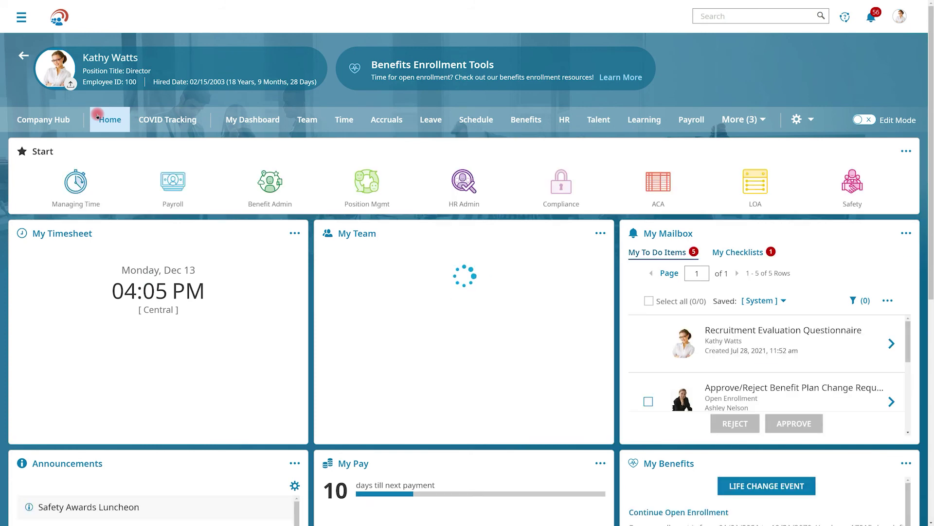
click(489, 188)
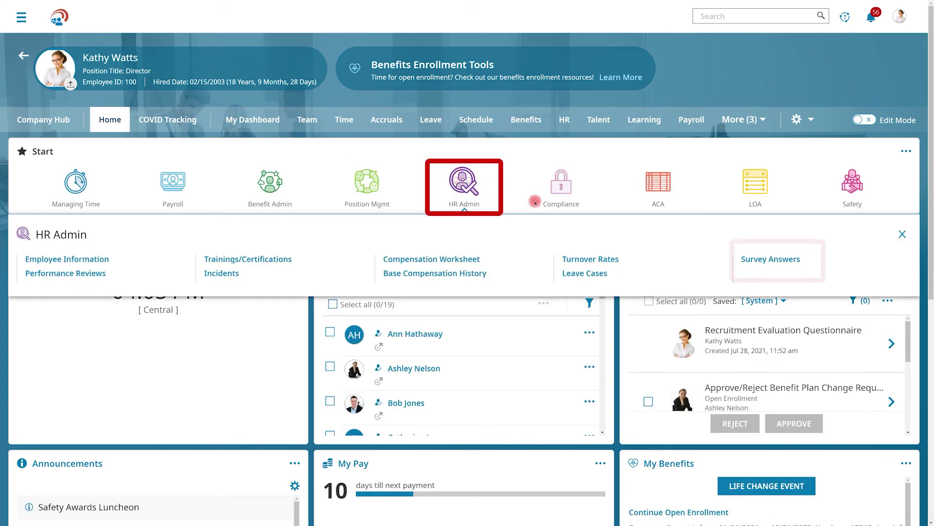
click(759, 259)
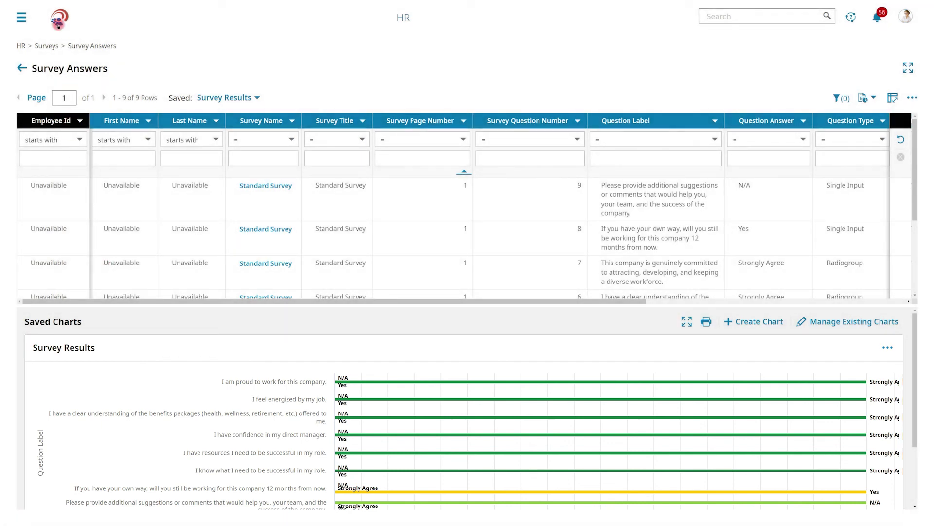
Leave the survey report for the Company Hub dashboard and look through its announcements, contacts, links and Company News.
click(58, 22)
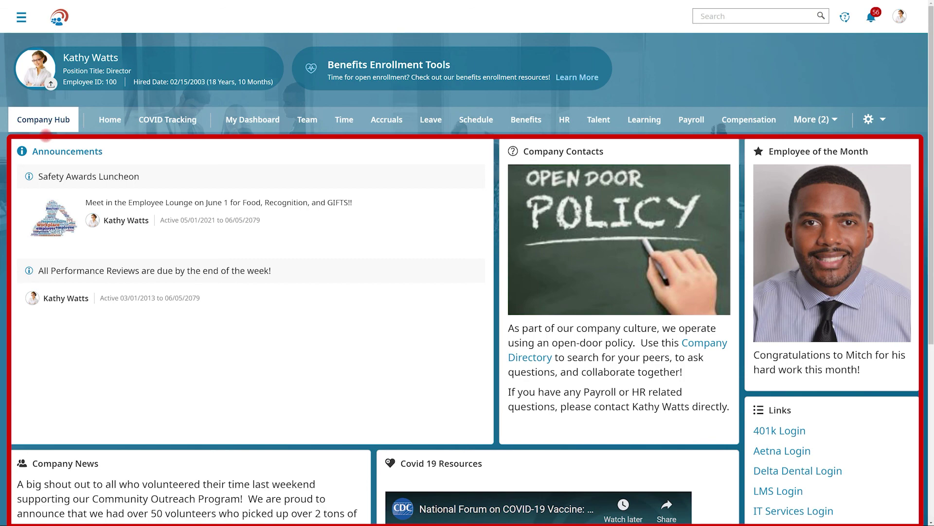
scroll(46, 135, down, 3)
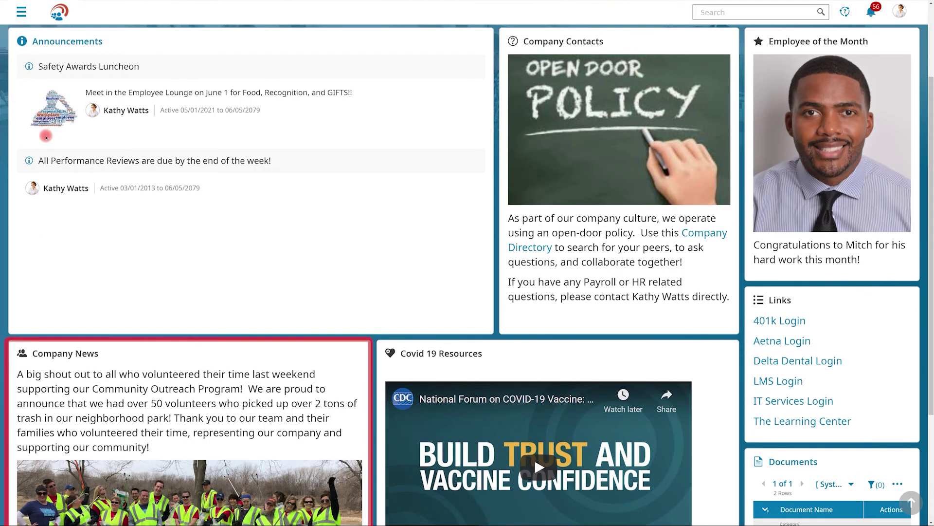